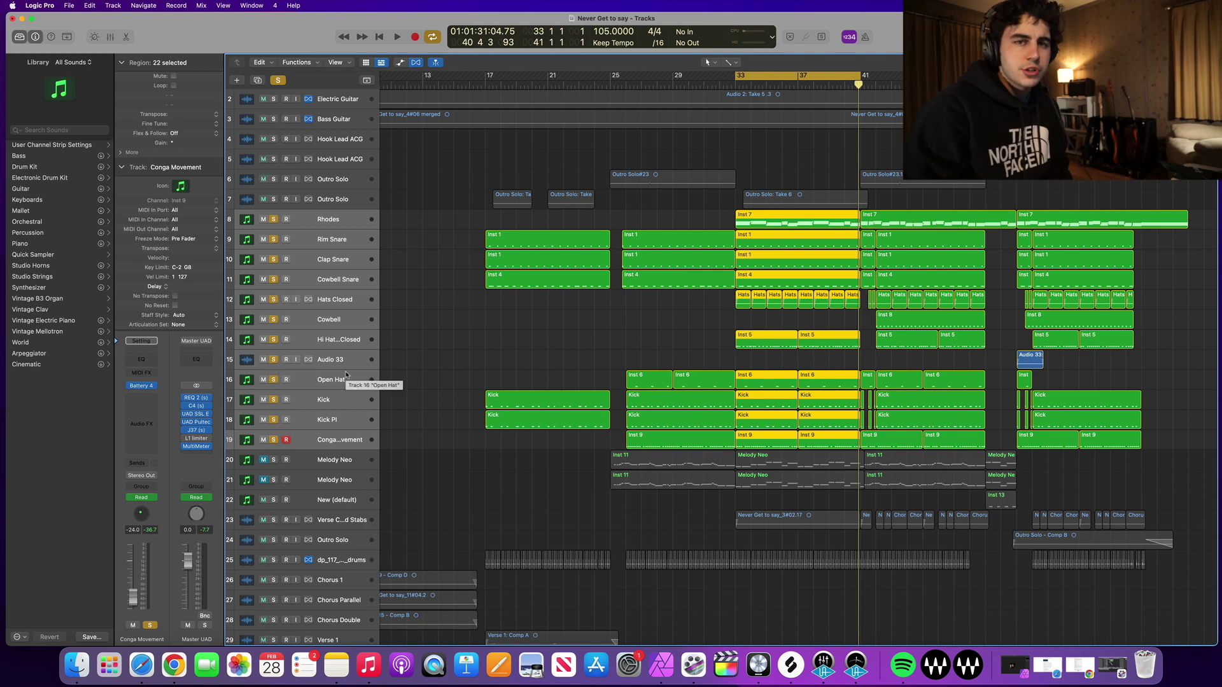
- Play the soloed Conga Movement track from bar 33, then enlarge the lanes to reveal its pan knob
key(s)
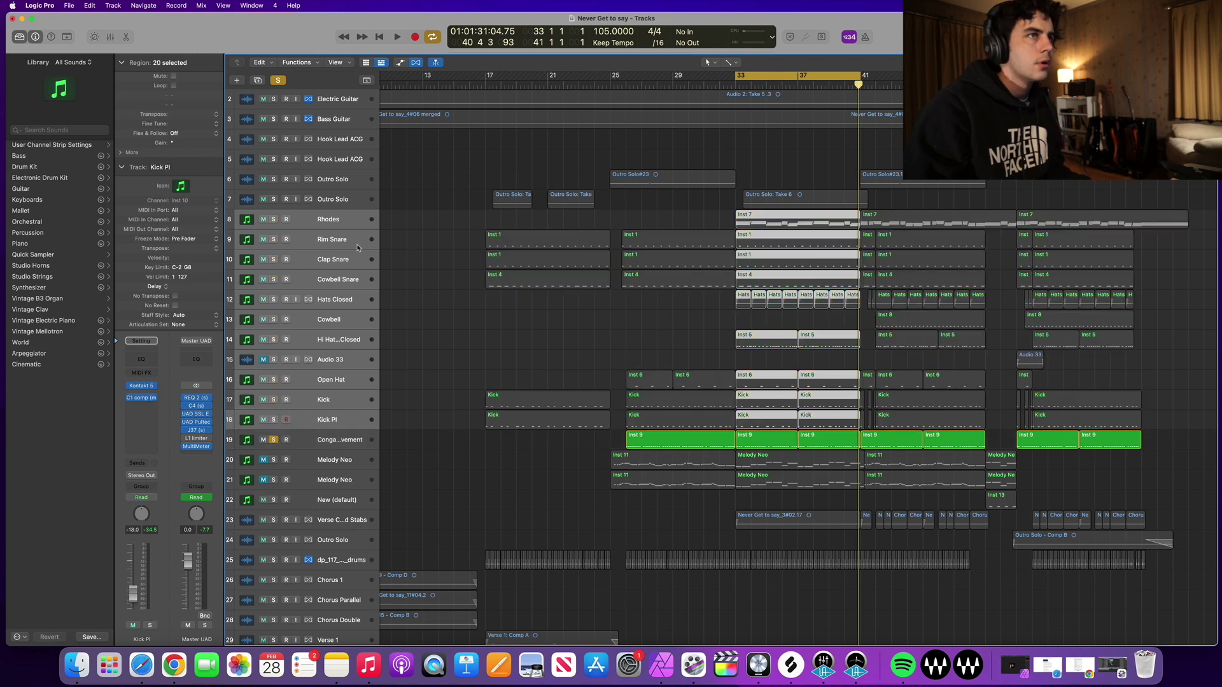
key(space)
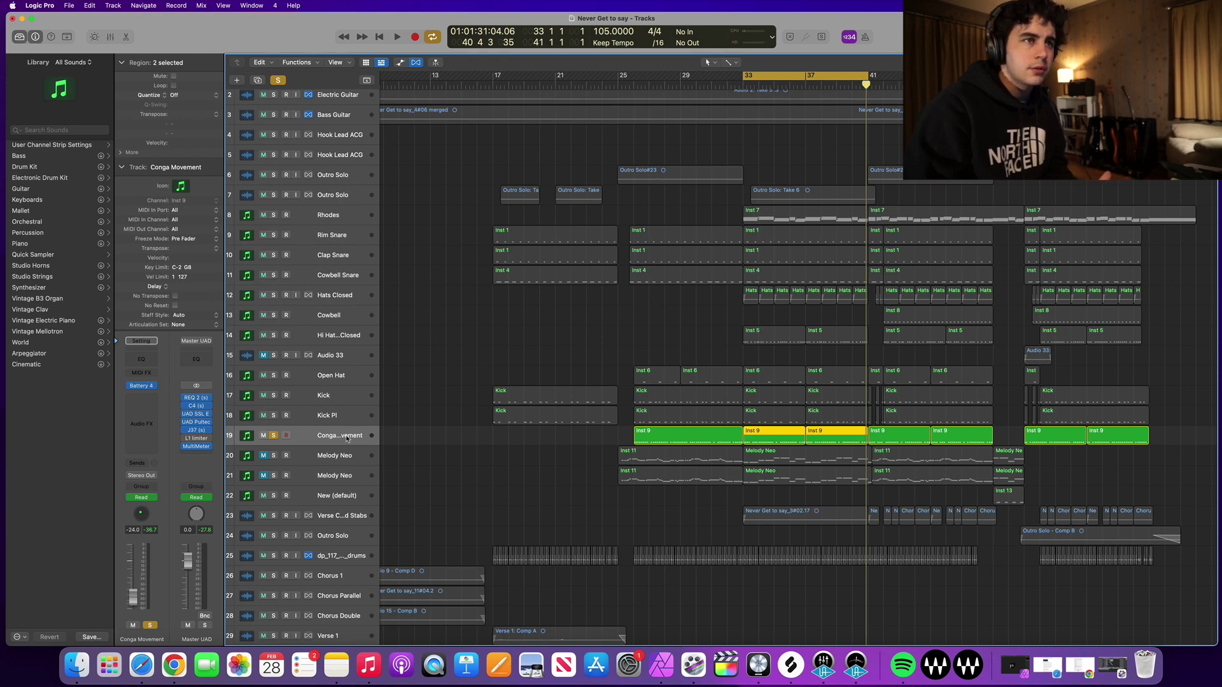
mouse_move(330, 441)
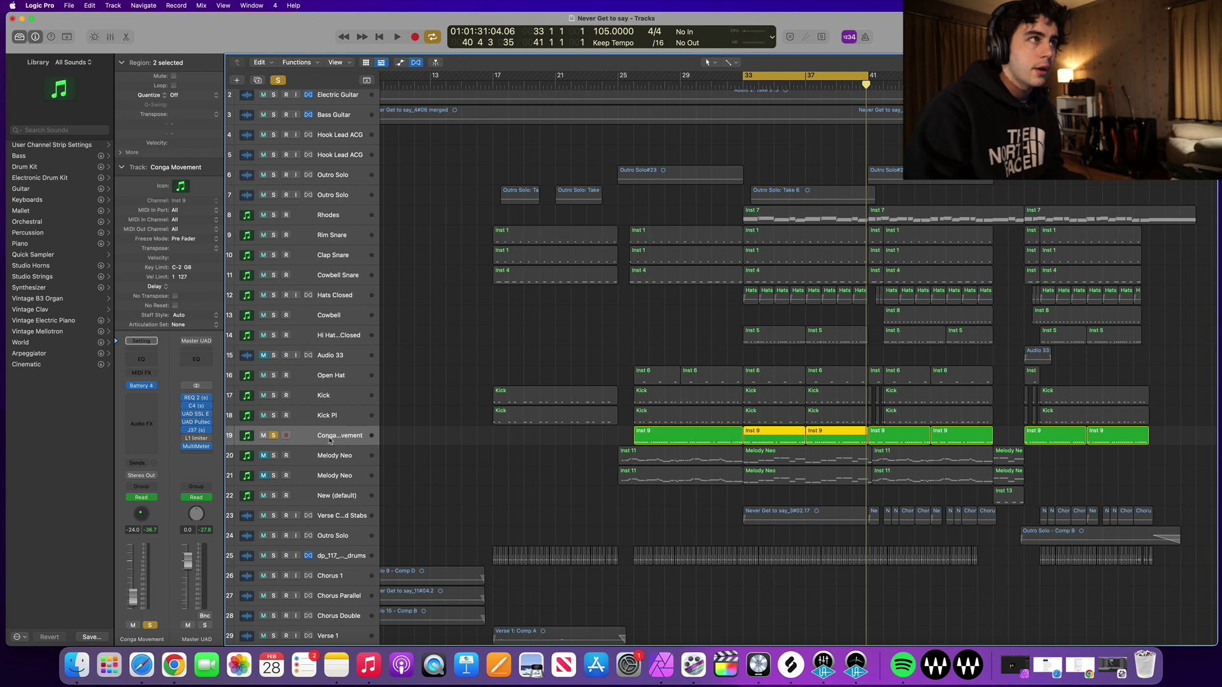
scroll(330, 441, up, 3)
- Turn the conga pan left to about -22, open its Binaural Panner, and play a pass from bar 33
click(369, 413)
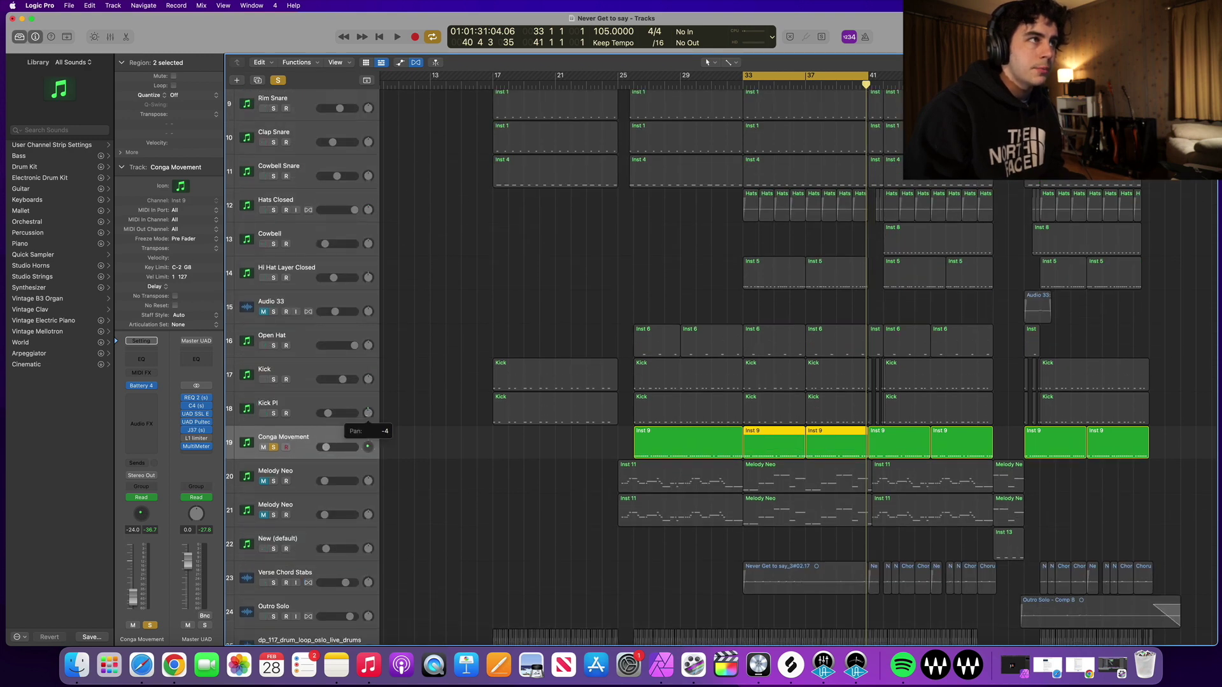
drag(369, 413, 369, 450)
double_click(368, 448)
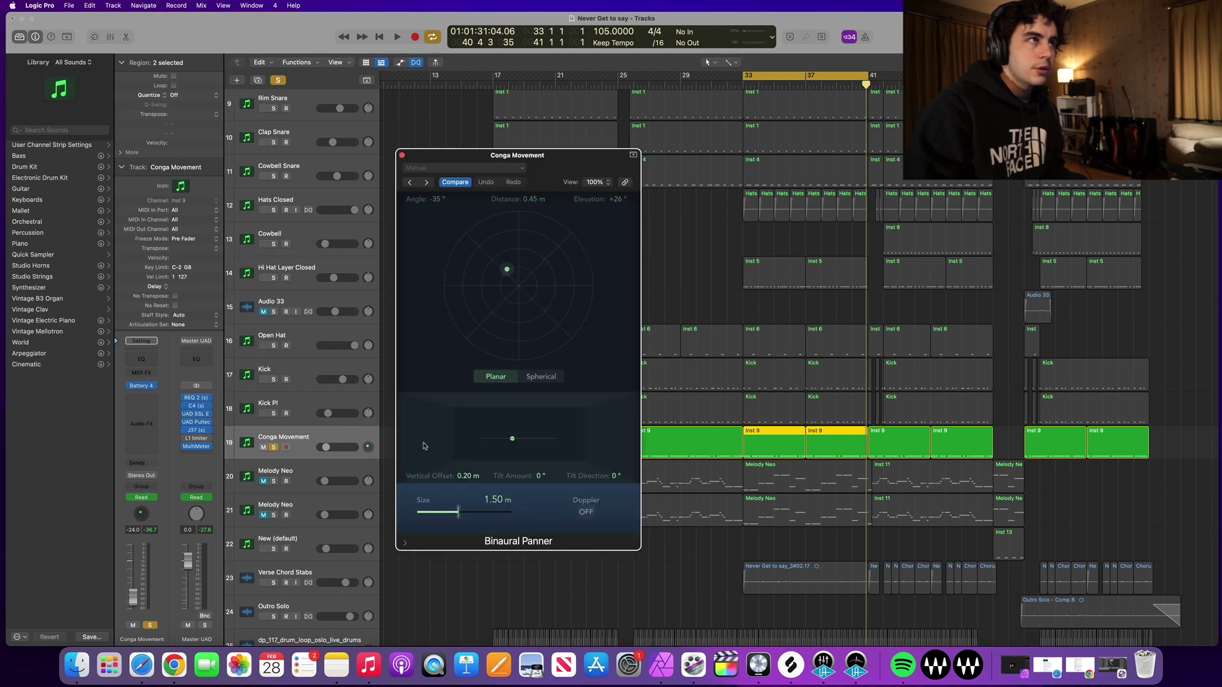
drag(522, 173, 514, 215)
key(space)
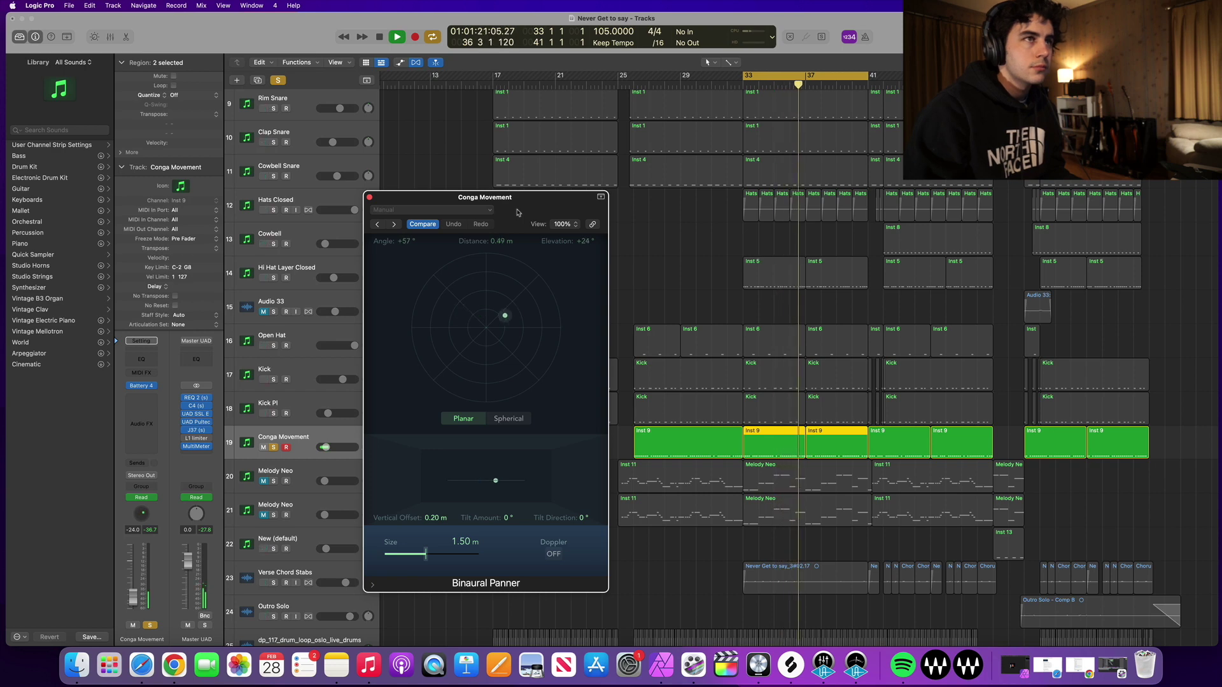
key(space)
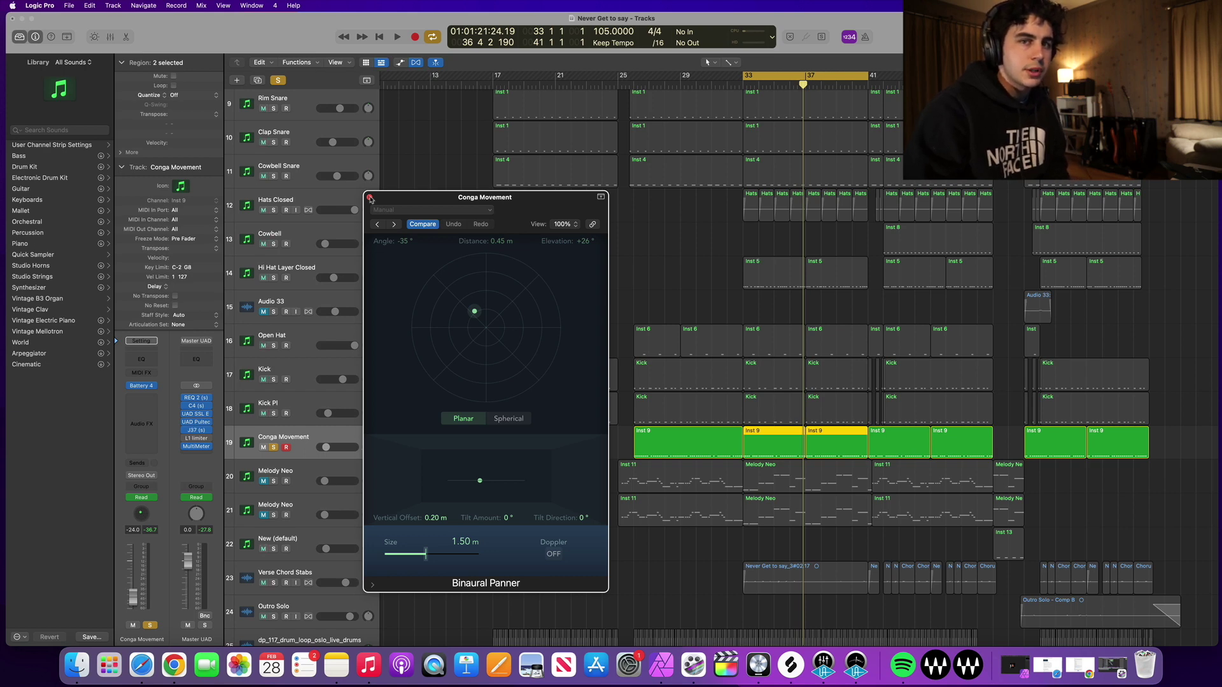
- Close the Binaural Panner window, make the lanes taller, and disarm recording on Conga Movement
click(370, 199)
key(super+Down)
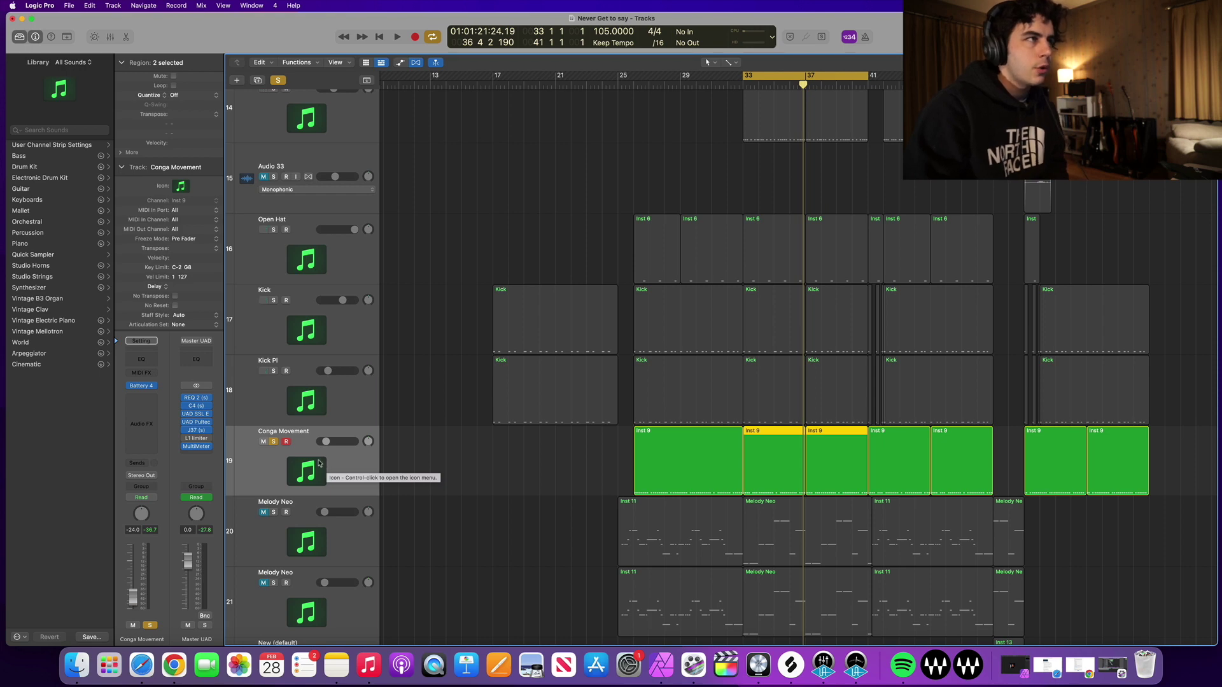
click(286, 441)
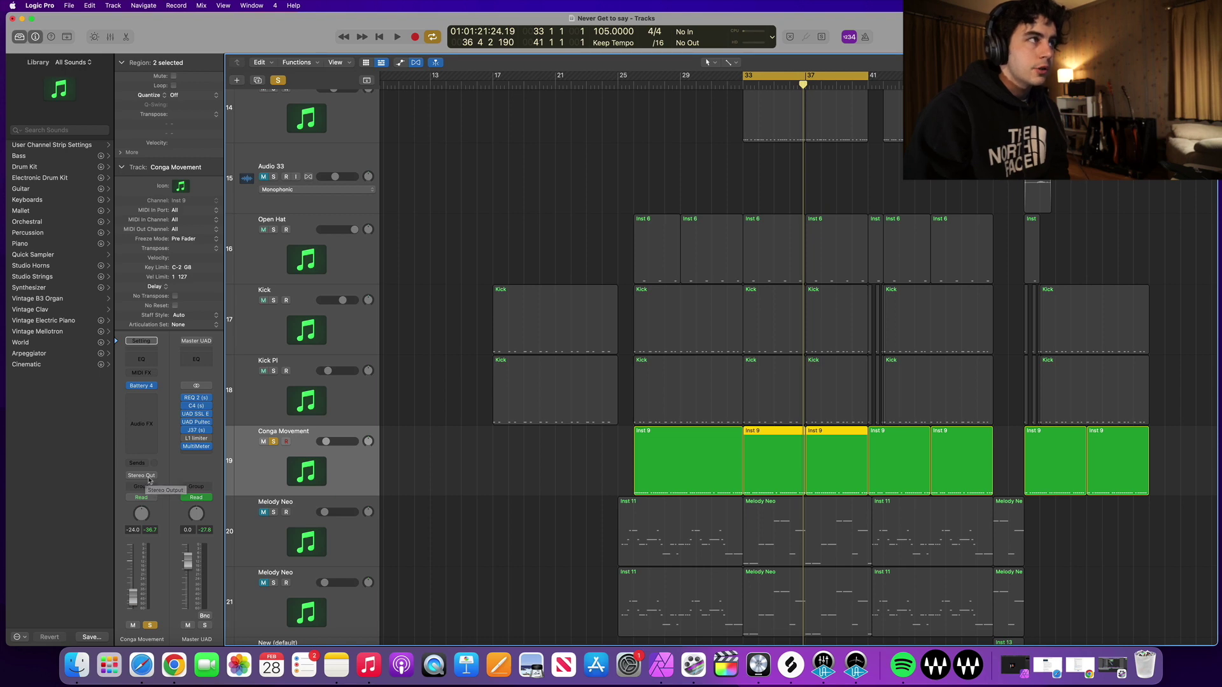
- Switch Conga Movement's panning to Binaural Panner and place its source at +45°, 0.75 m distance
click(142, 477)
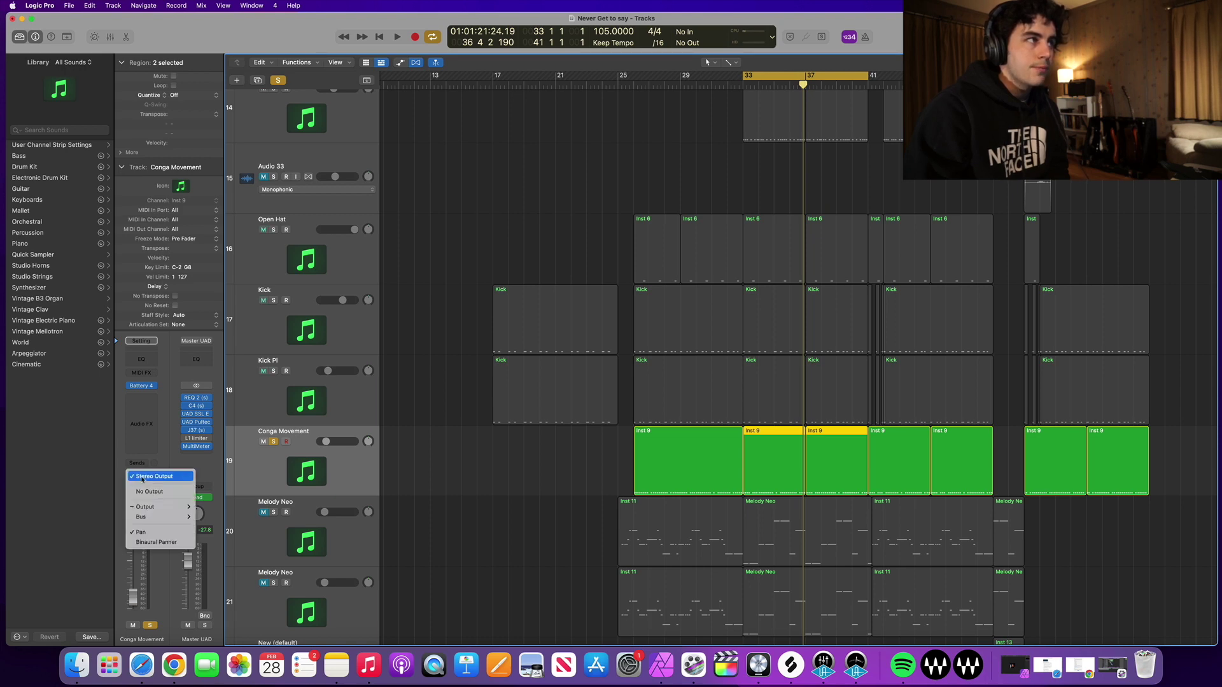
click(155, 543)
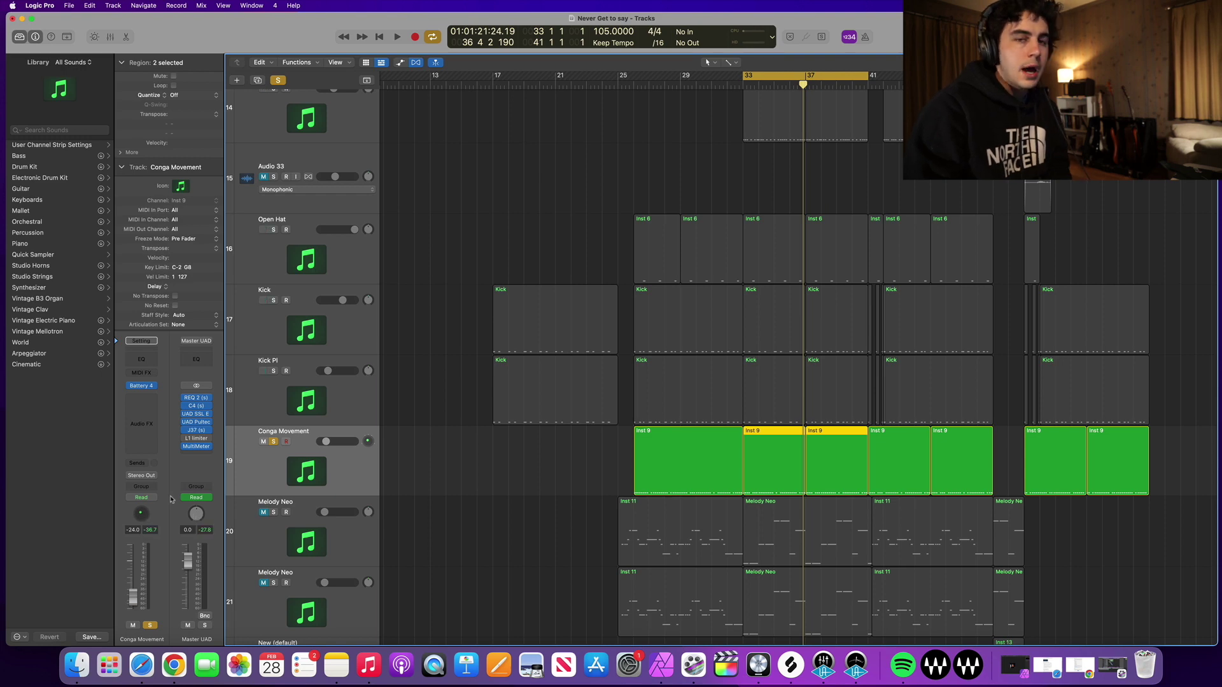
double_click(143, 515)
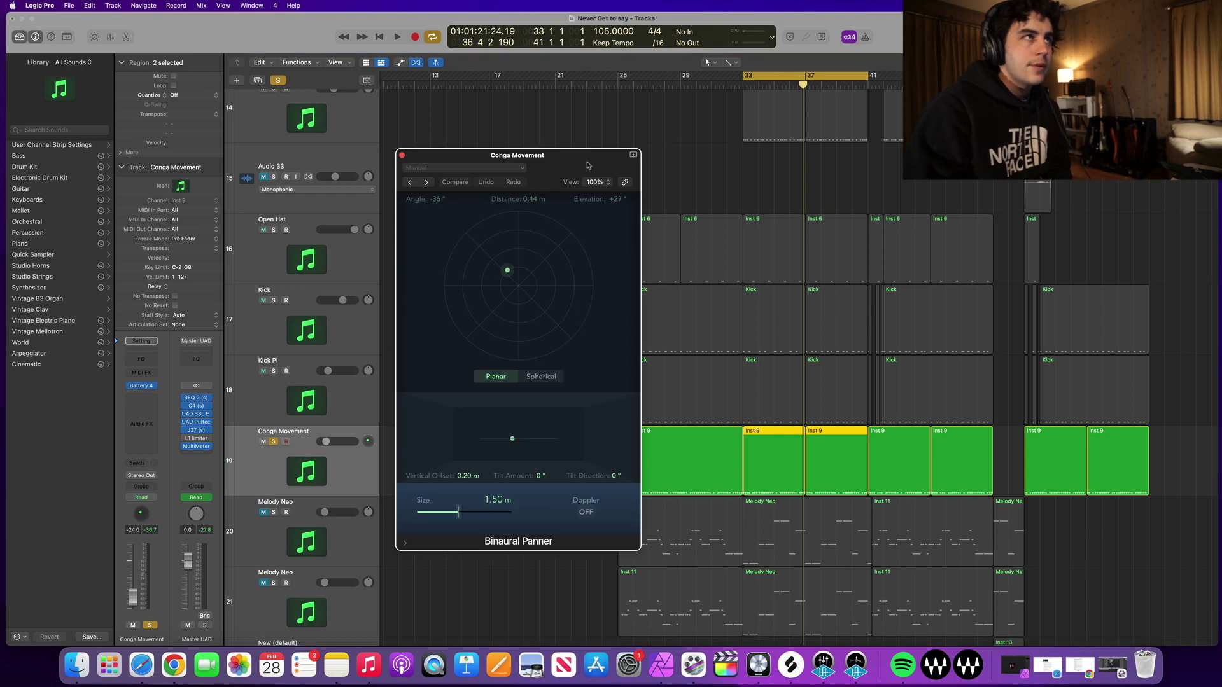
drag(588, 166, 566, 186)
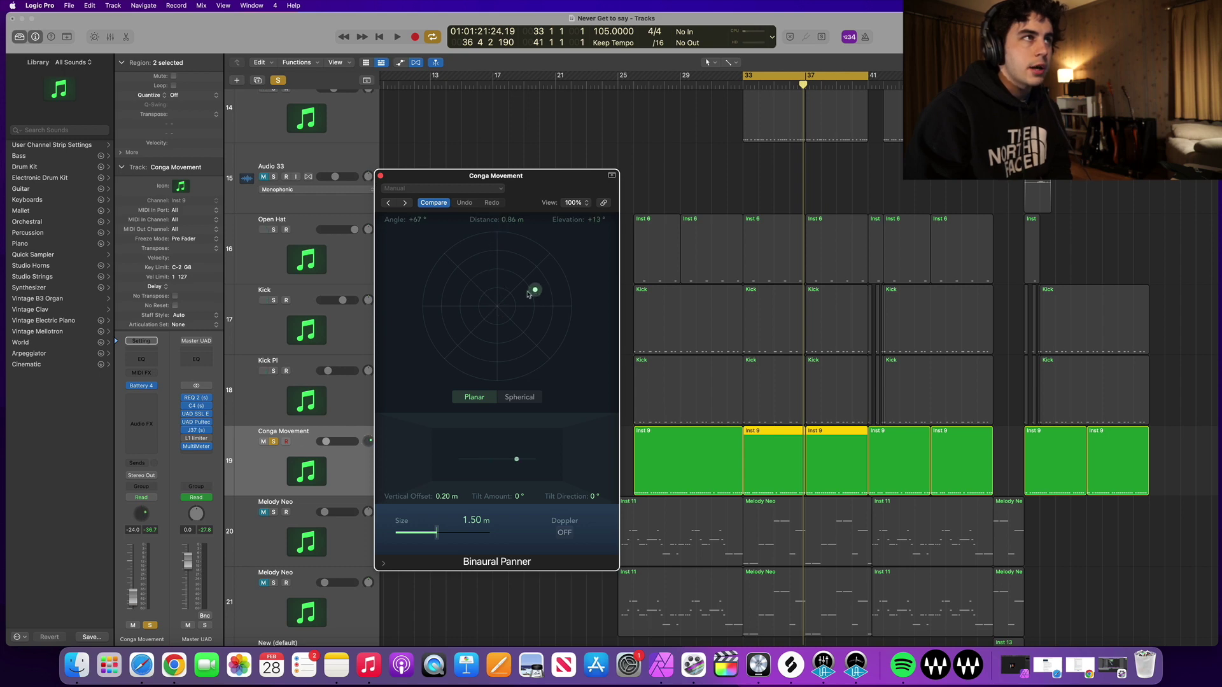
drag(478, 287, 528, 289)
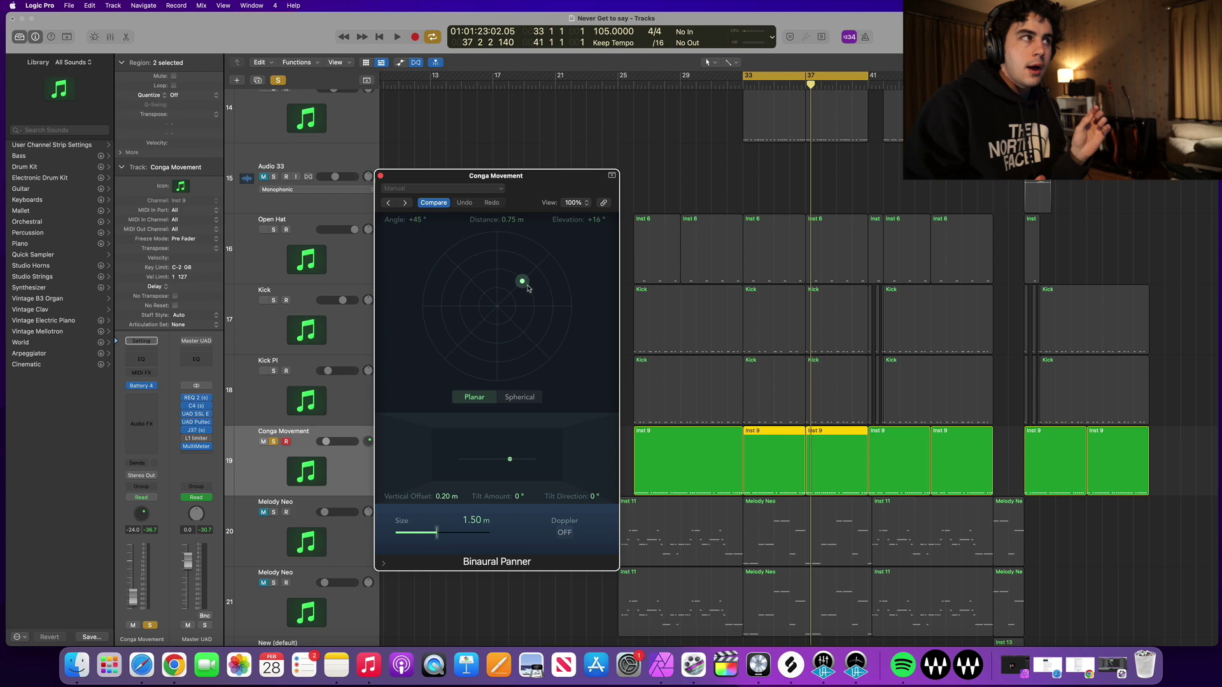
- Set Conga Movement to Latch and record a panner sweep during playback from bar 33
click(151, 500)
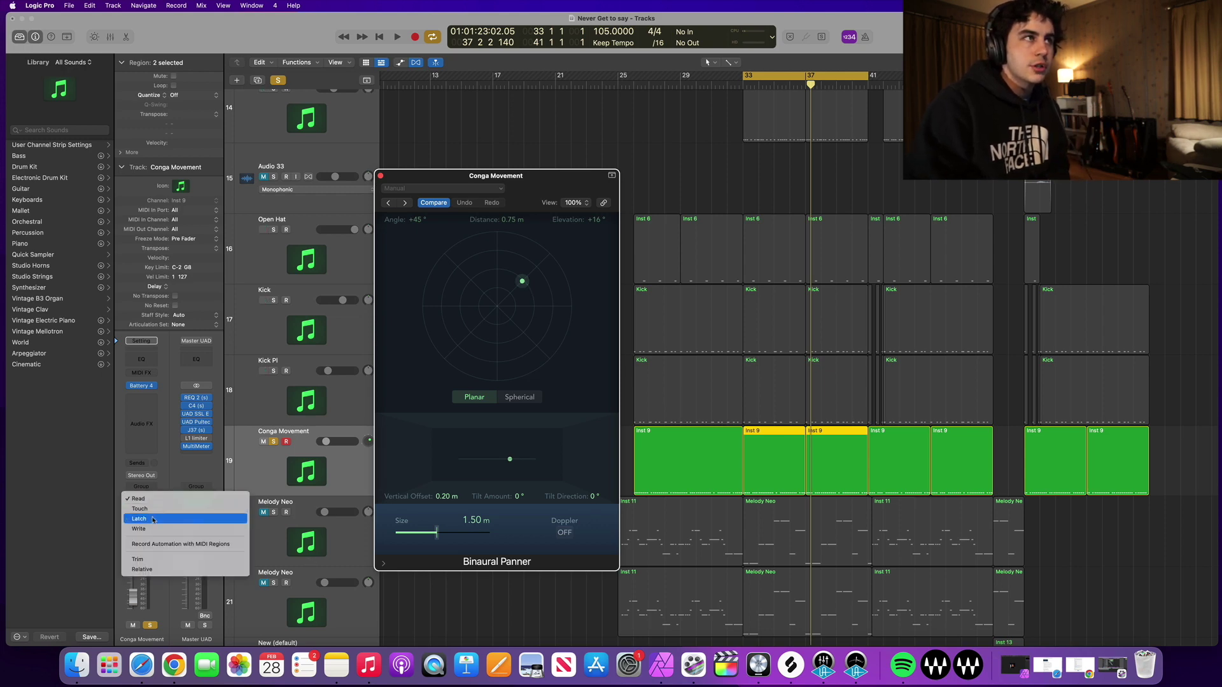
click(164, 471)
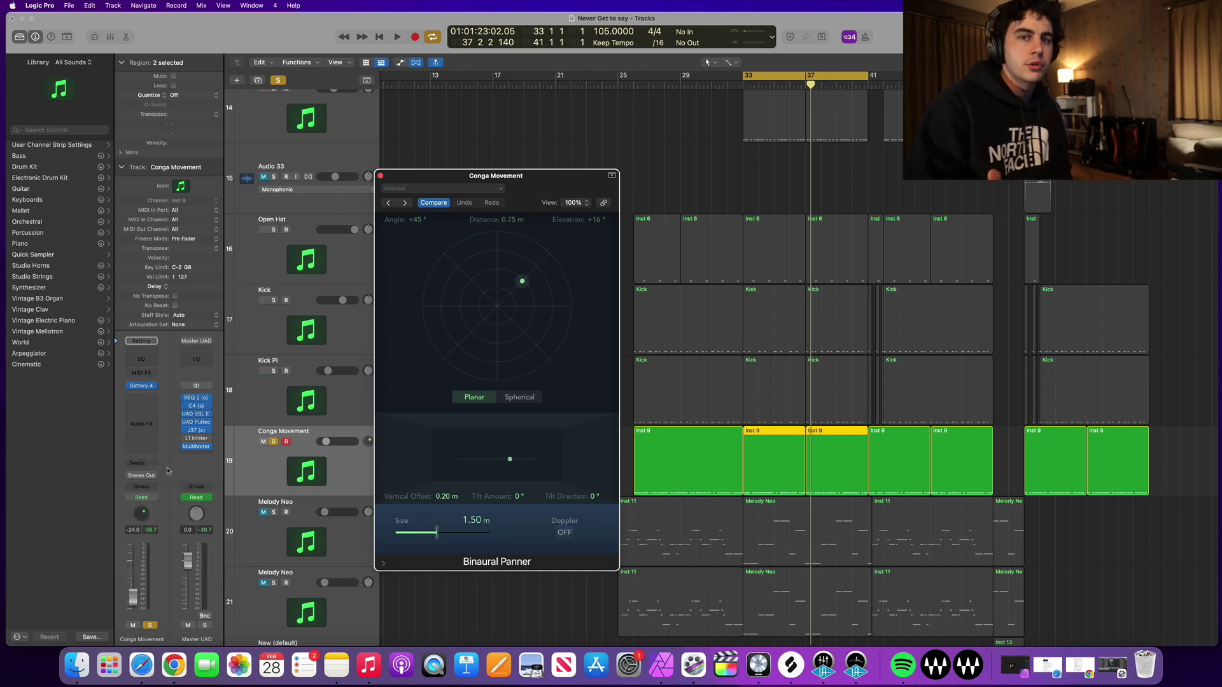
key(space)
mouse_move(529, 280)
mouse_down()
mouse_move(468, 283)
mouse_move(520, 286)
mouse_move(472, 280)
mouse_move(521, 286)
mouse_move(507, 266)
mouse_move(468, 274)
mouse_move(525, 286)
mouse_up()
key(space)
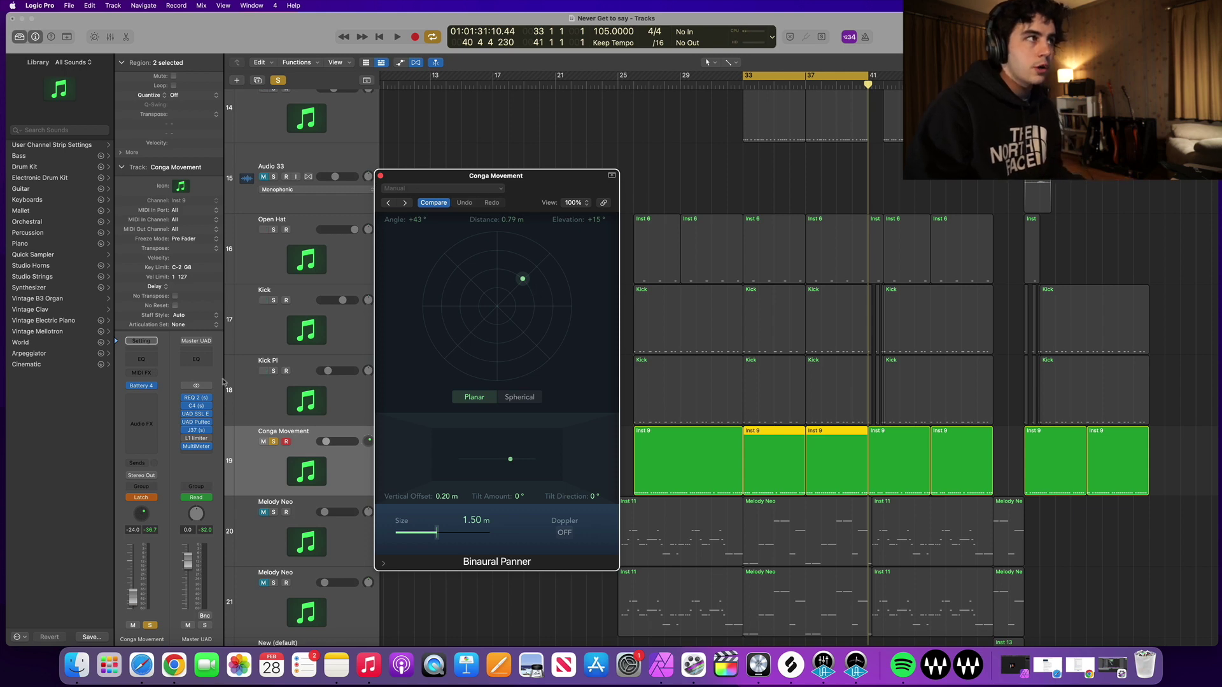
- Return the conga track to Read mode and show its recorded panner distance automation across bars 33–41
click(148, 502)
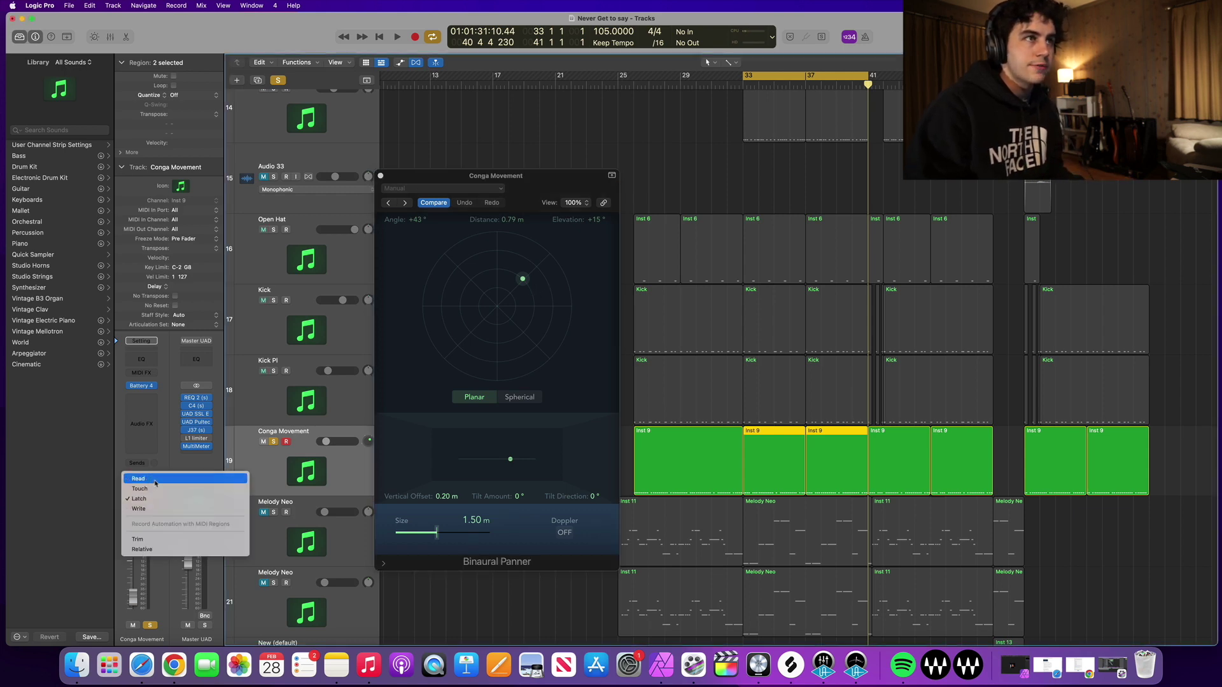
click(153, 498)
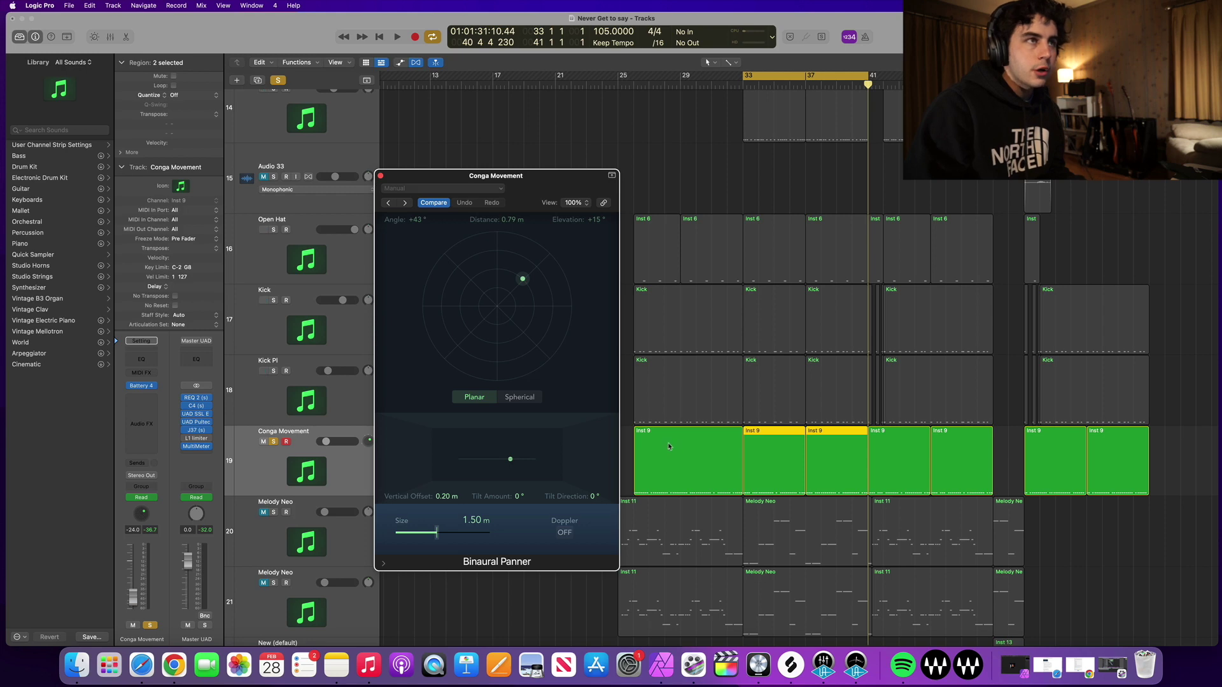
key(a)
scroll(748, 460, up, 10)
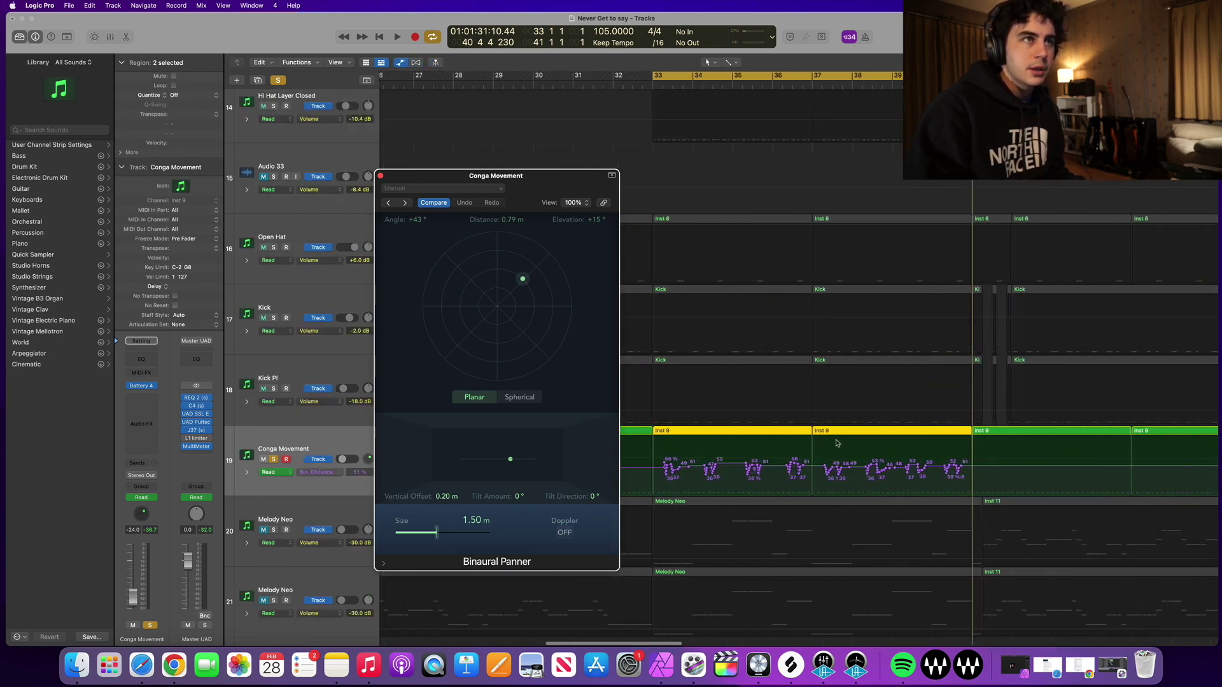
scroll(846, 442, down, 3)
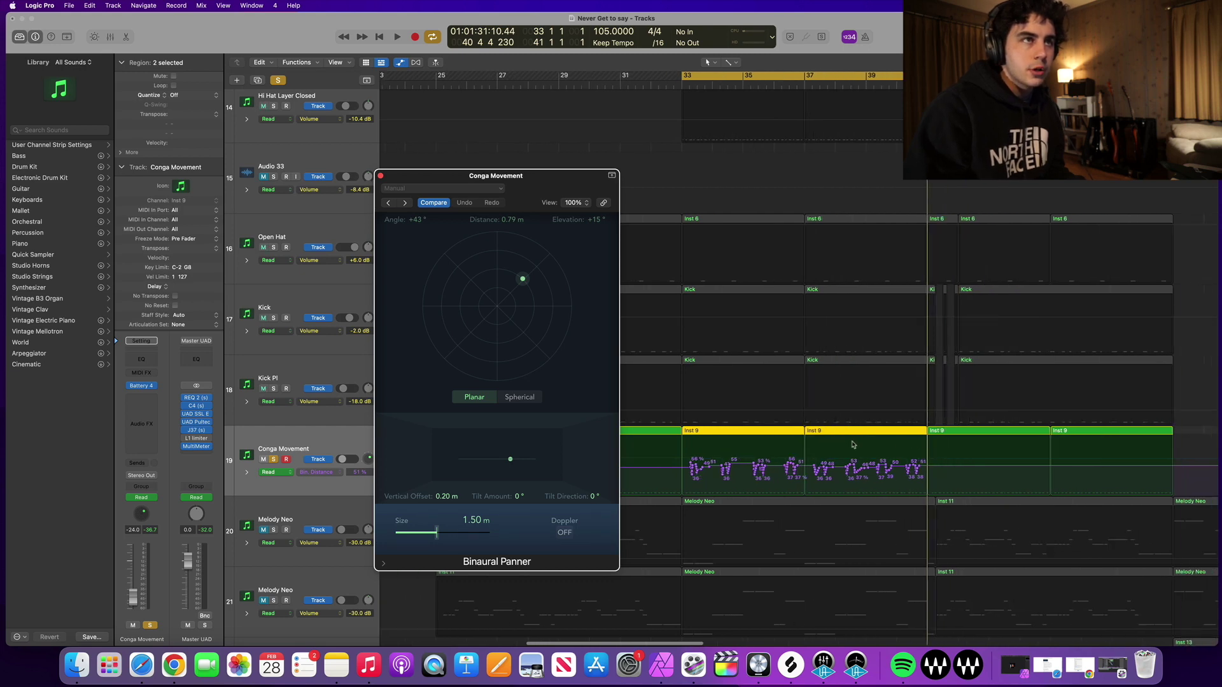
- Hide automation and Option-copy the bar-35 Inst 9 conga region to bar 33, including its automation
key(a)
click(1189, 354)
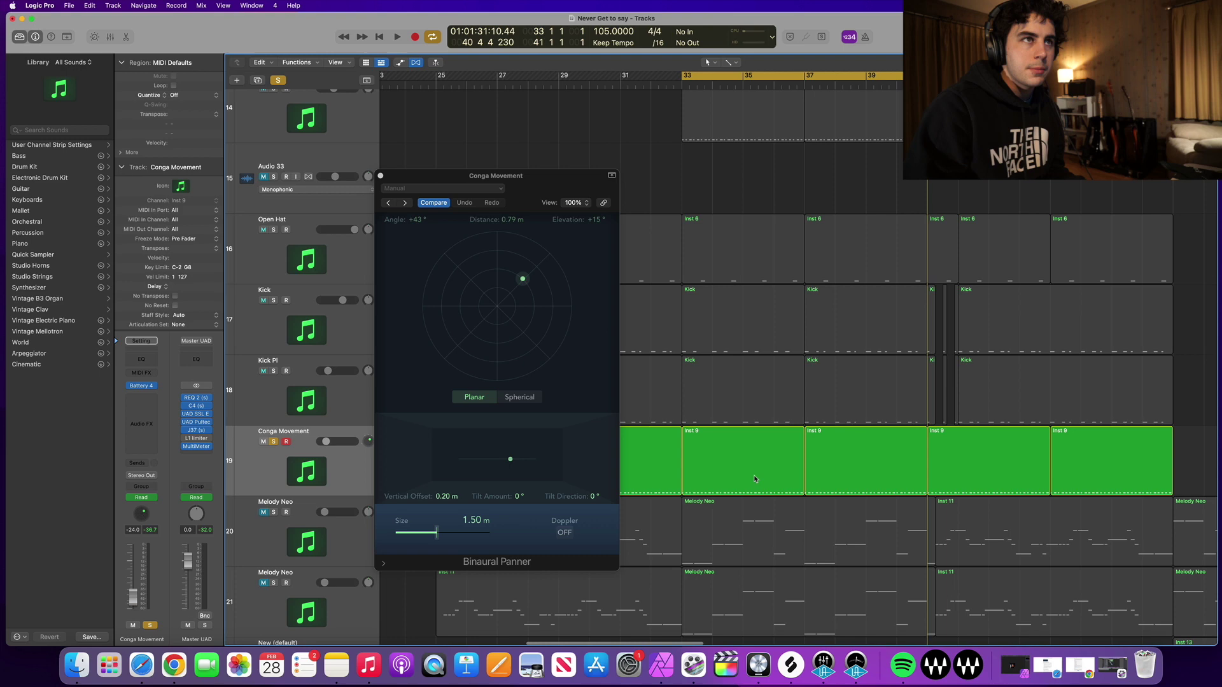
drag(850, 471, 728, 473)
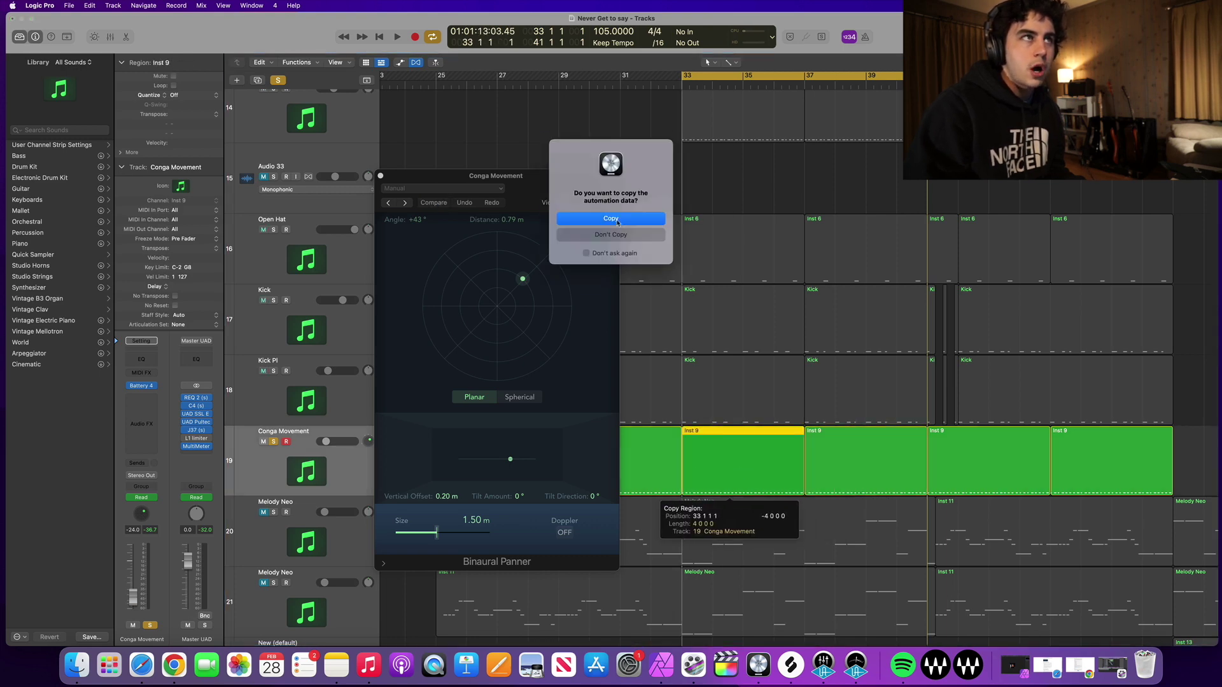
click(617, 220)
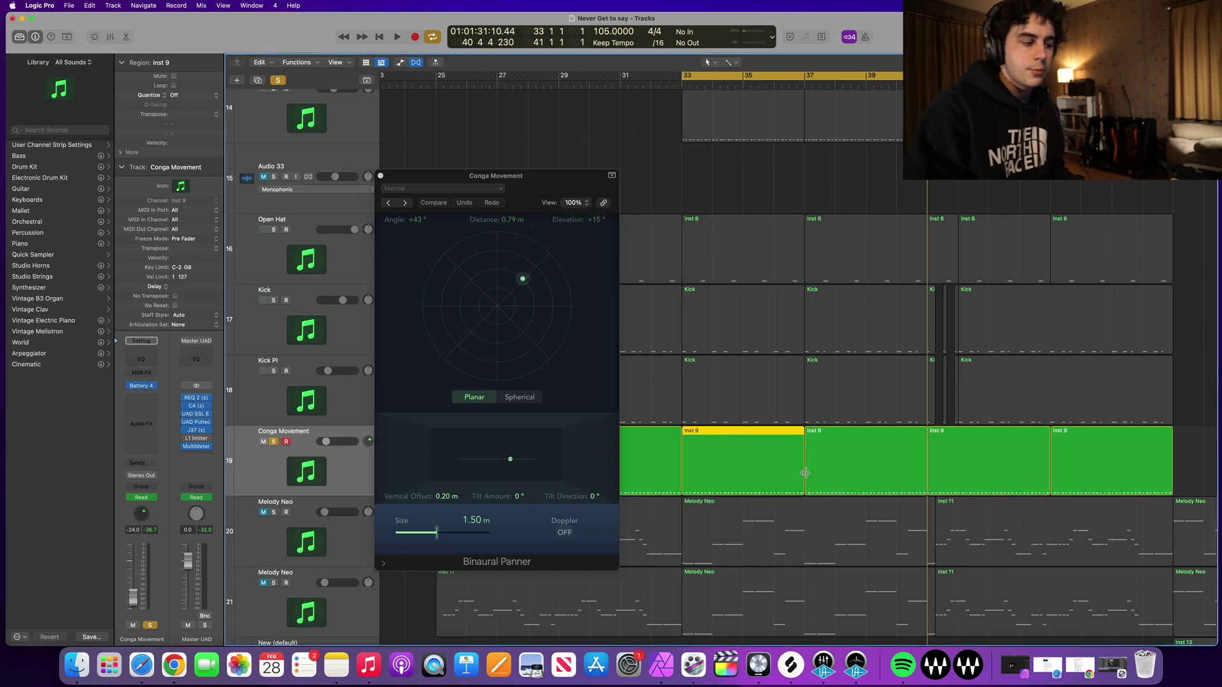
- Show automation, zoom in around bar 33, and play back the copied region's panning automation
key(a)
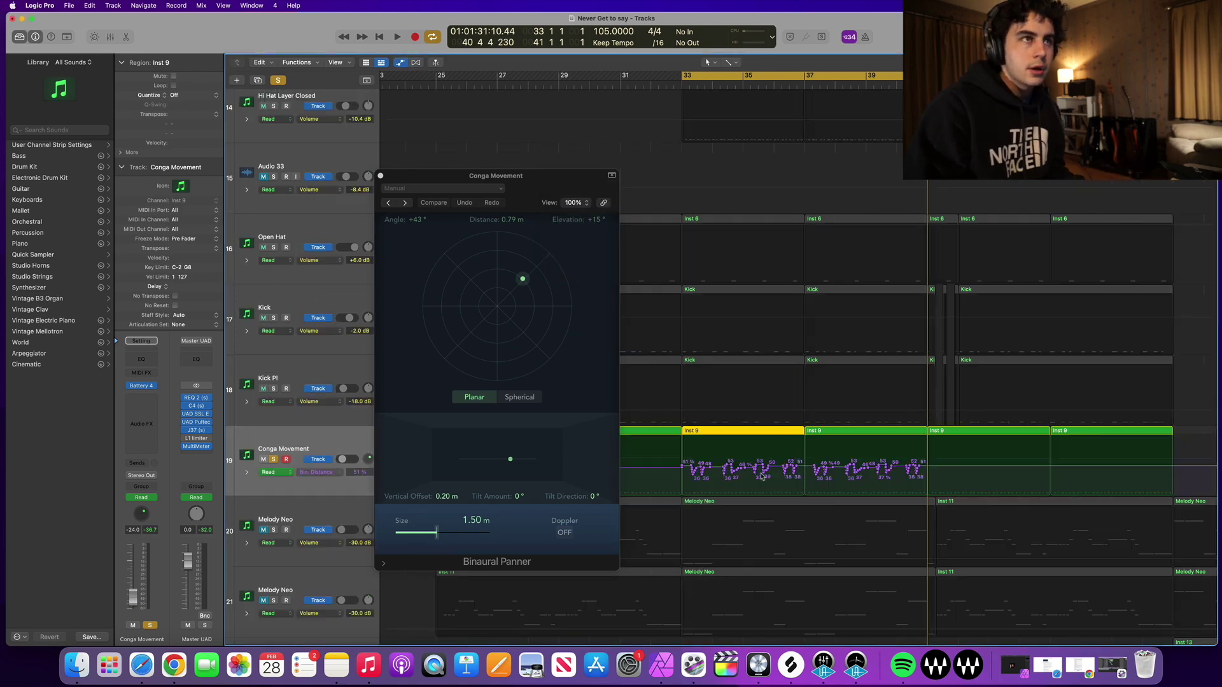
key(super+Right)
key(space)
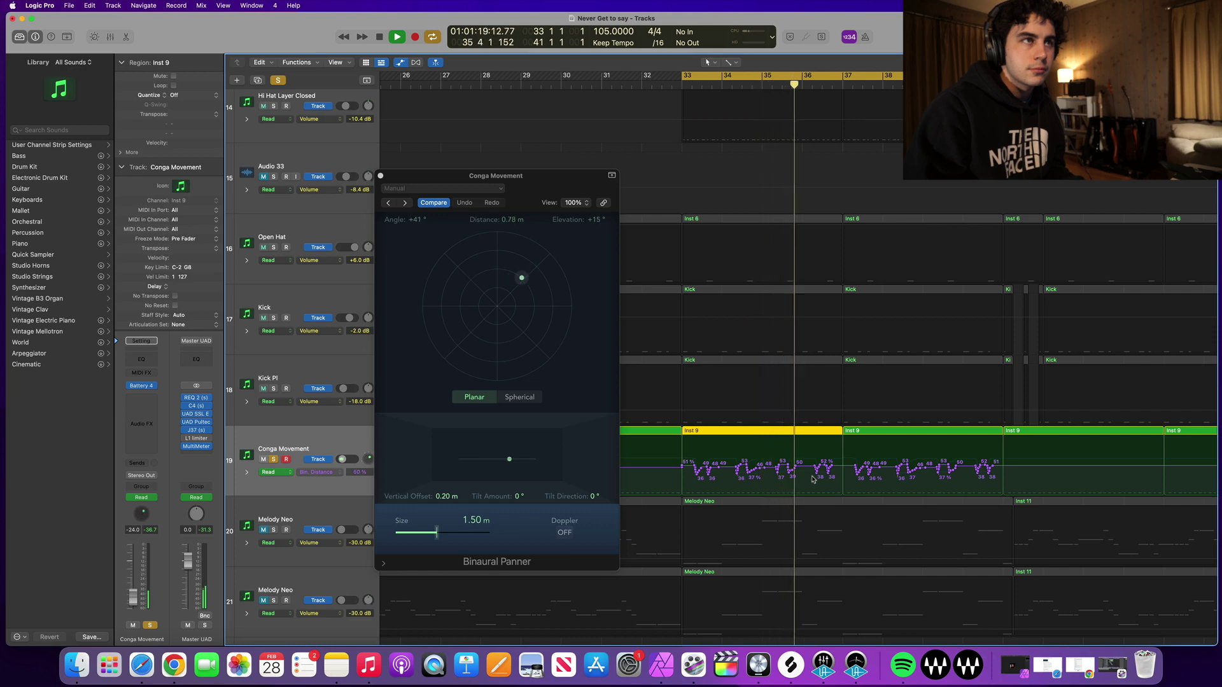
key(space)
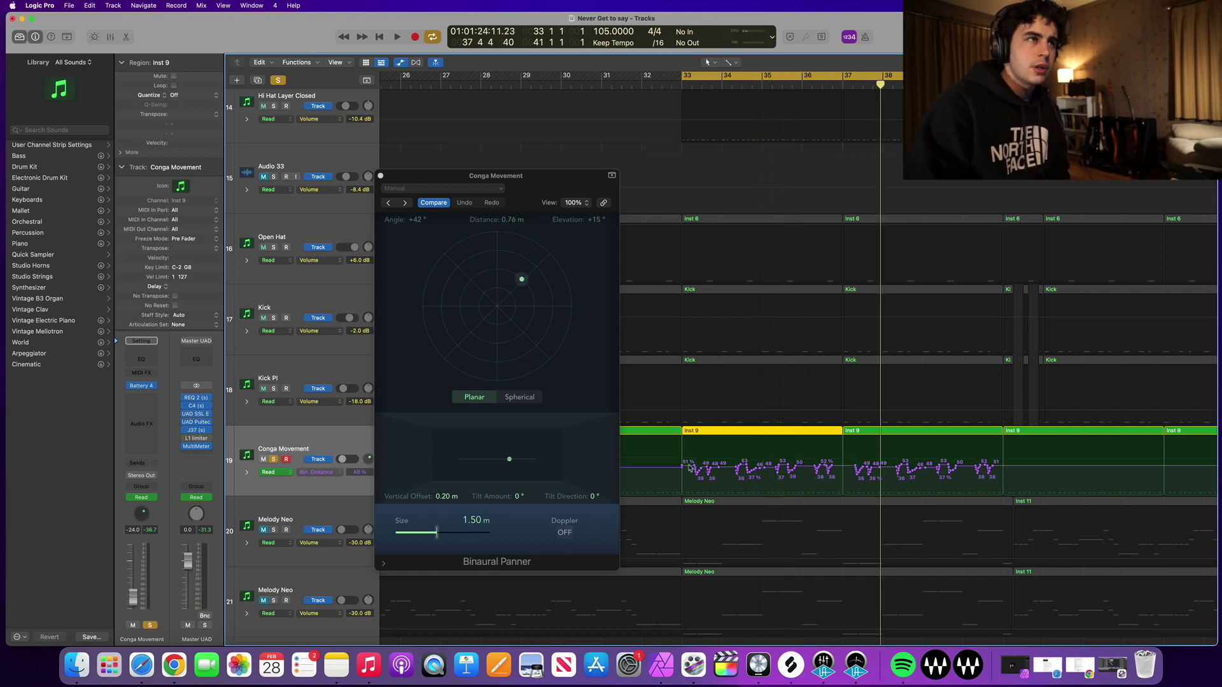